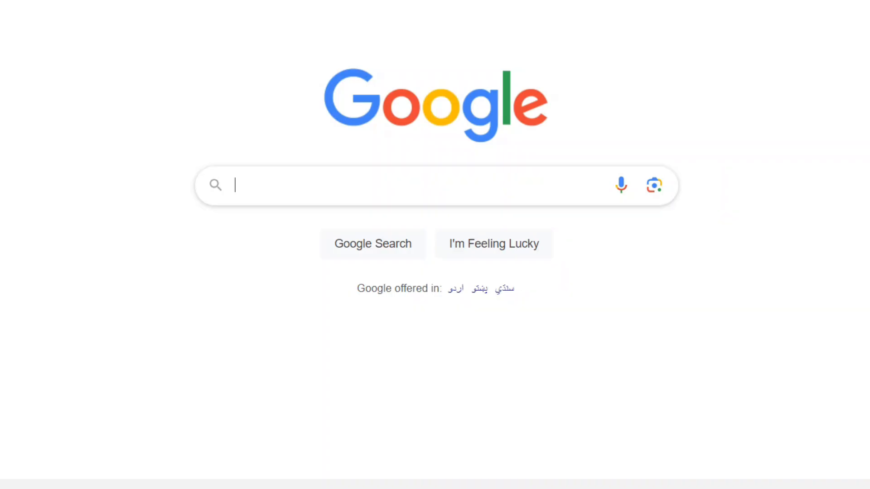
# - Search Google for "narakeet ai" and open the Narakeet website's sign-up
pyautogui.click(408, 185)
pyautogui.write('nara')
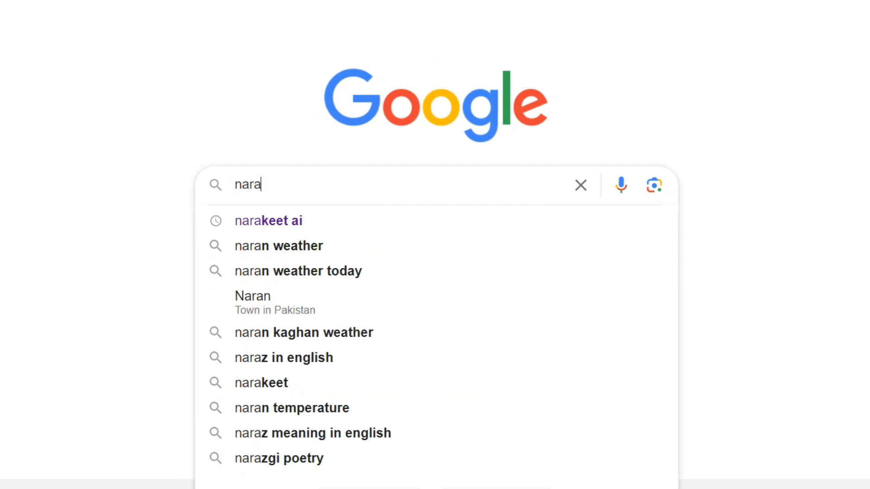
pyautogui.write('keet ai')
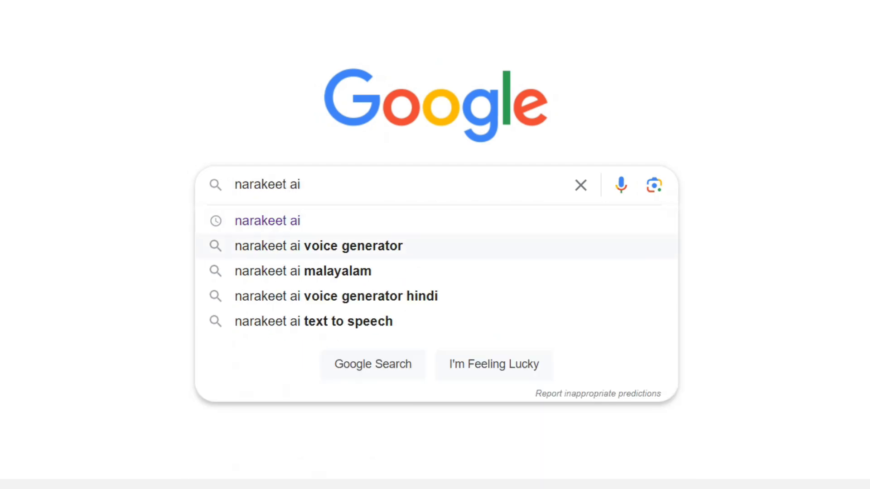
pyautogui.press('Return')
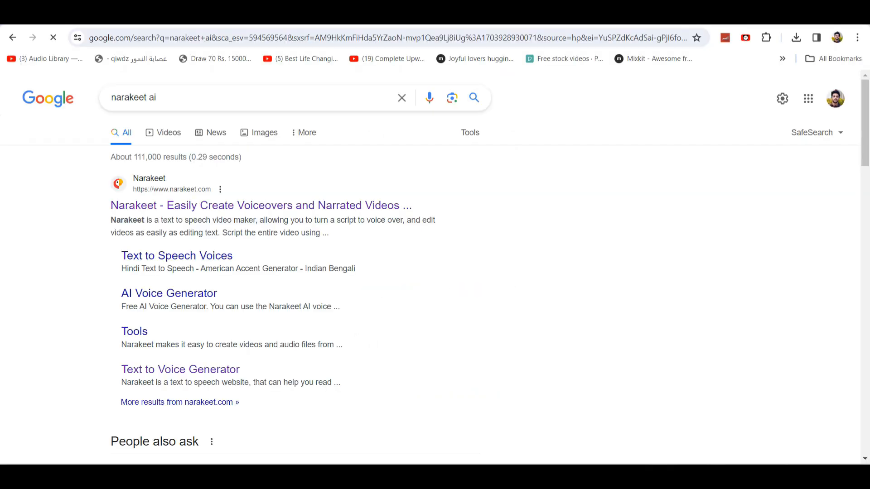
pyautogui.click(253, 205)
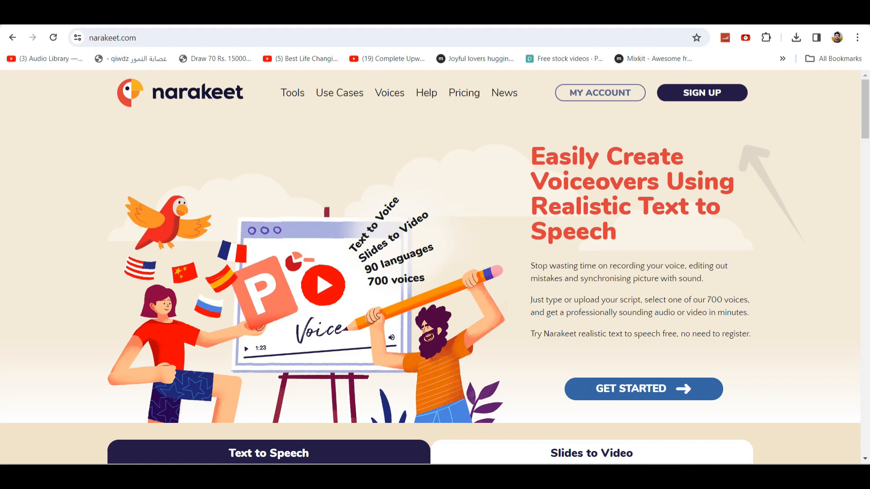
pyautogui.click(702, 92)
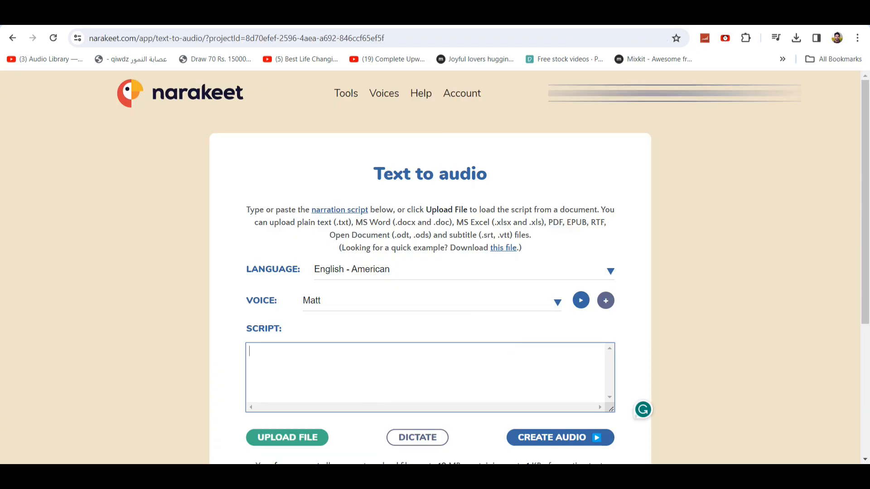
# - Paste the quotes script into Narakeet's text-to-audio form and create its audio in English - American with the Matt voice
pyautogui.hotkey('ctrl', 'v')
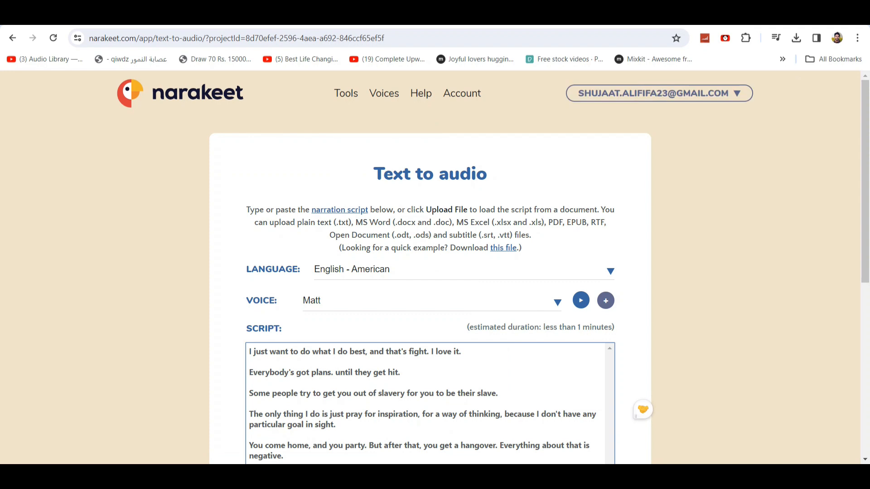
pyautogui.click(462, 270)
pyautogui.scroll(-1, 462, 247)
pyautogui.scroll(1, 390, 132)
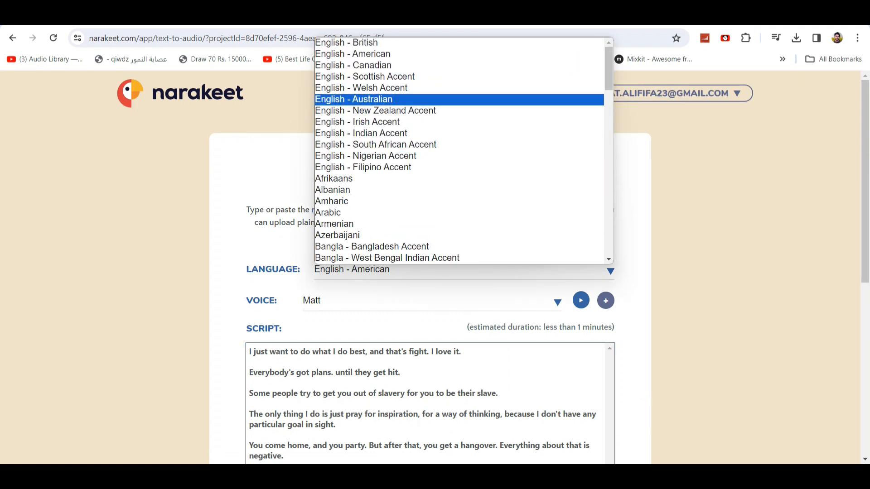
pyautogui.click(388, 54)
pyautogui.click(408, 302)
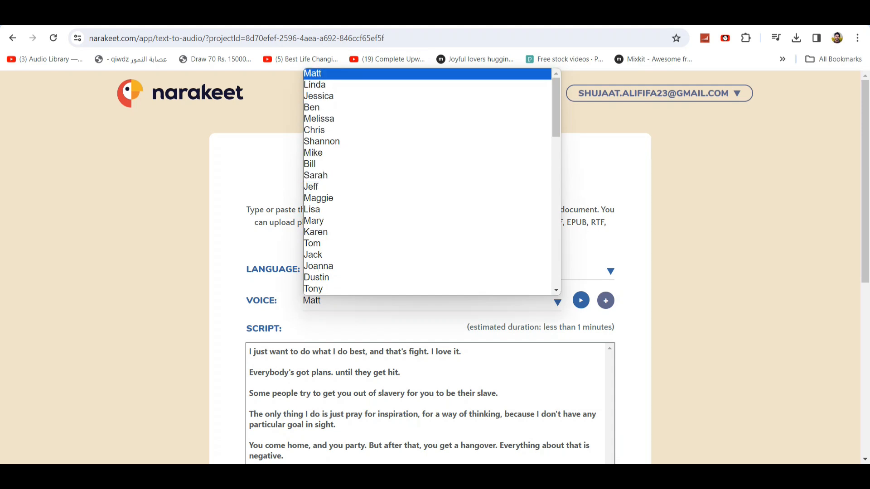
pyautogui.click(390, 74)
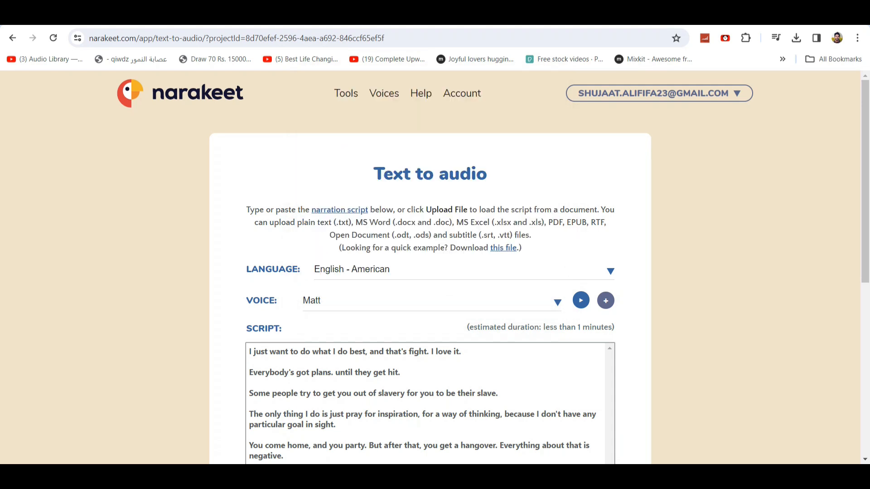
pyautogui.scroll(-5, 435, 272)
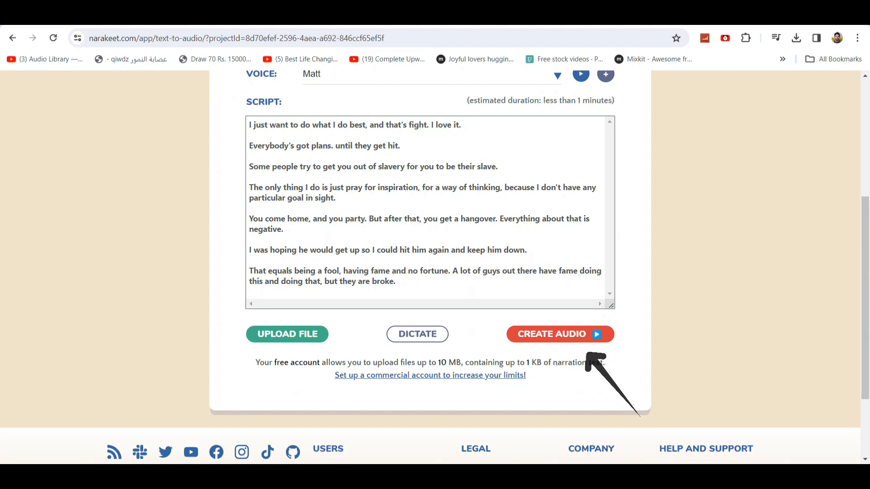
pyautogui.click(560, 335)
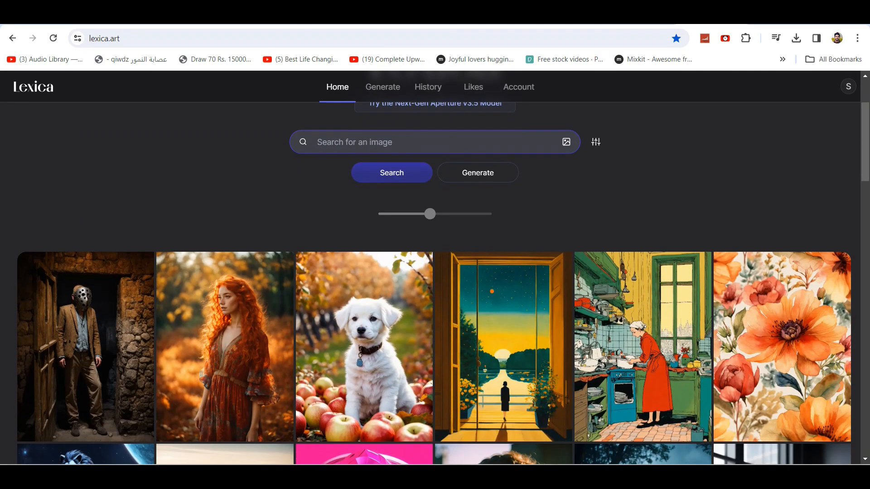
# - Browse the sample AI images in the Lexica home gallery
pyautogui.scroll(-3, 503, 226)
pyautogui.scroll(-7, 643, 226)
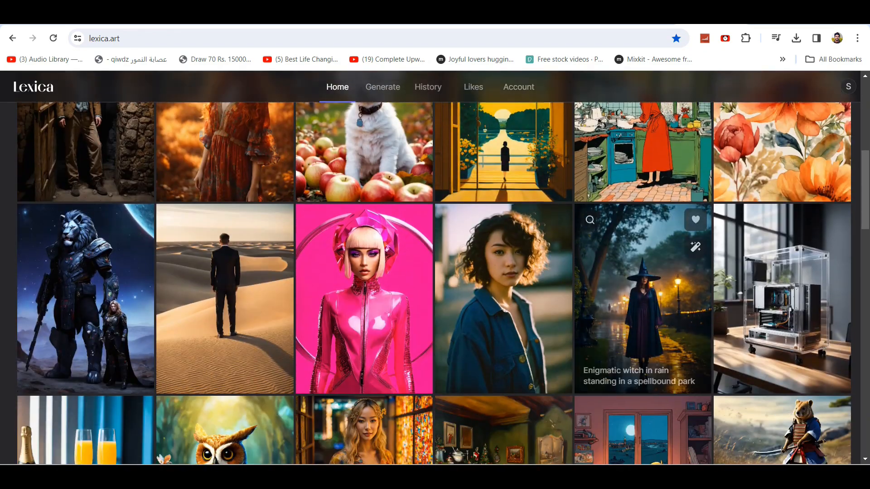
pyautogui.scroll(-10, 643, 227)
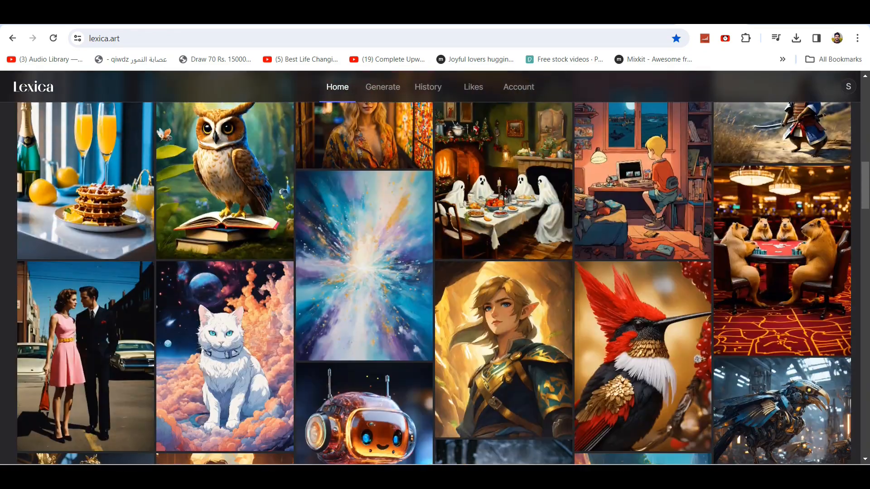
pyautogui.scroll(-9, 644, 226)
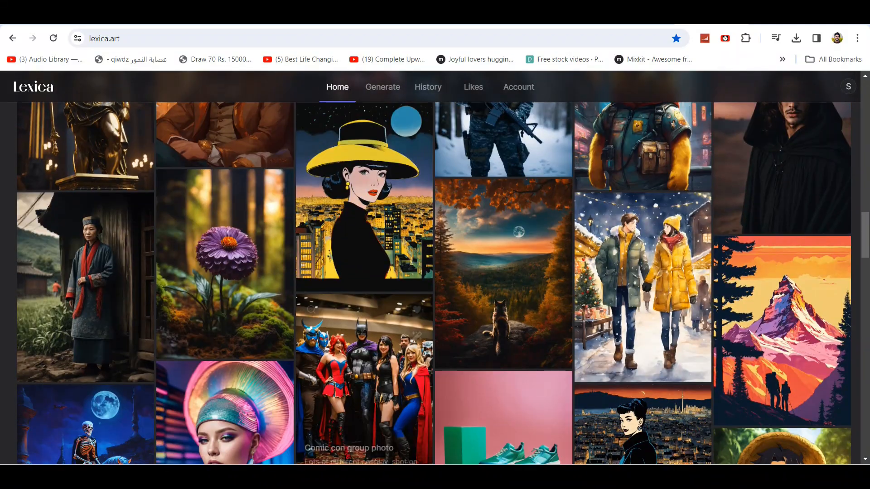
pyautogui.scroll(-10, 643, 226)
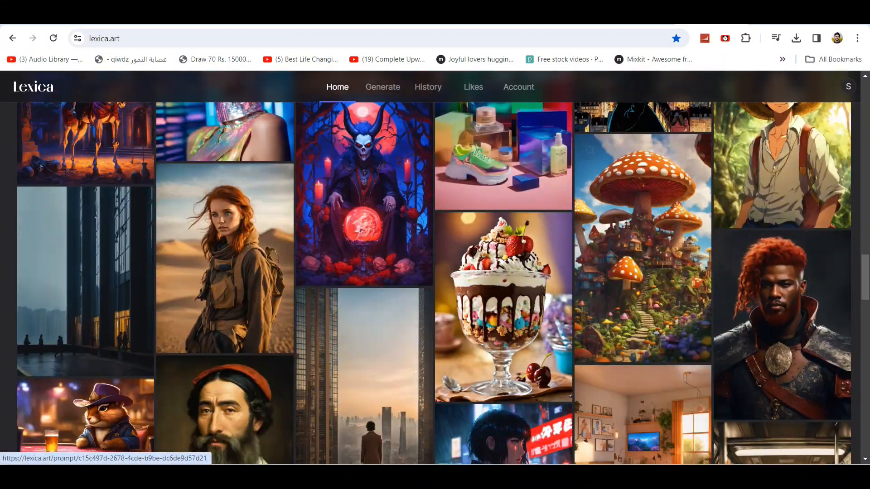
pyautogui.scroll(-11, 362, 272)
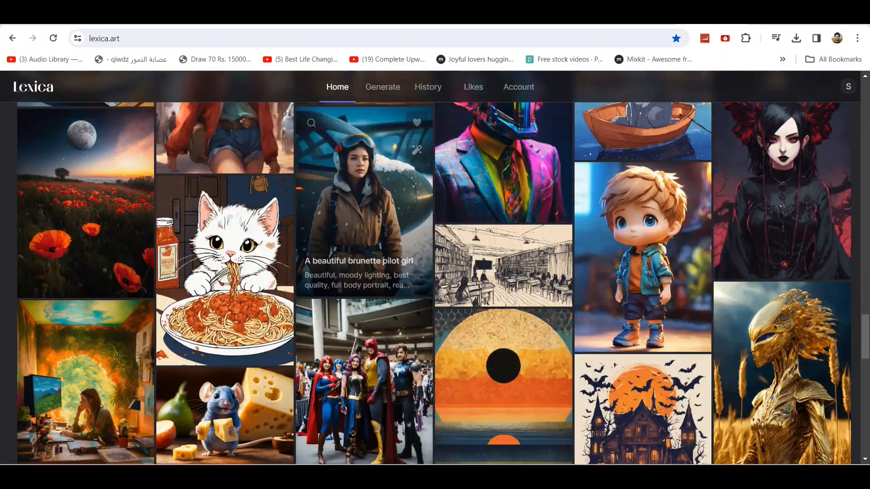
# - Search Lexica for "mike tyson" images
pyautogui.scroll(16, 235, 326)
pyautogui.scroll(15, 521, 167)
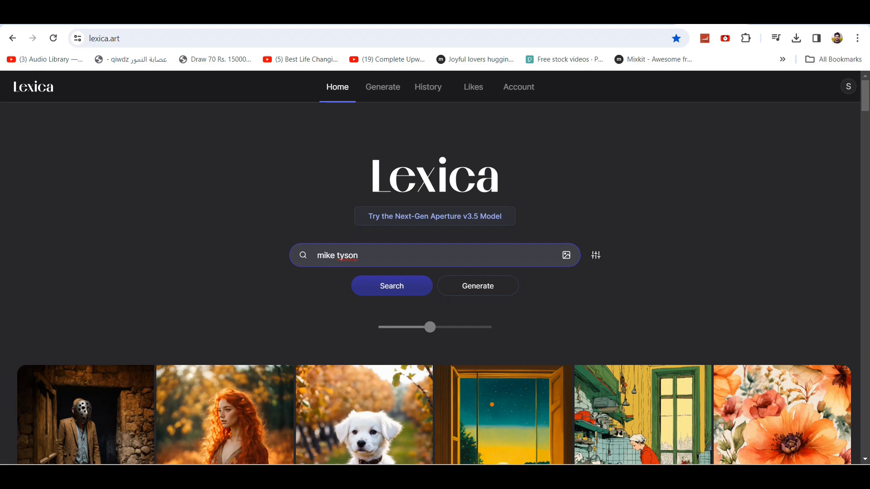
pyautogui.press('Return')
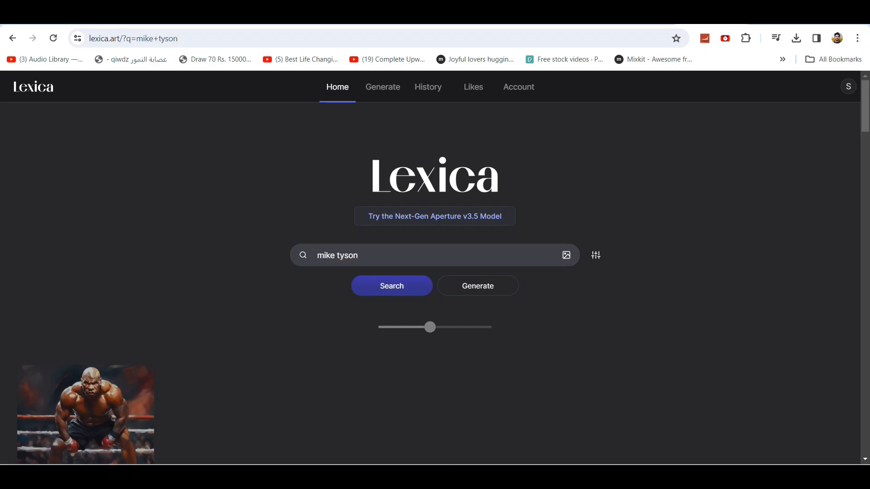
# - Download the digital portrait of an angry, muscular Mike Tyson in white shorts from the search results
pyautogui.scroll(-10, 643, 337)
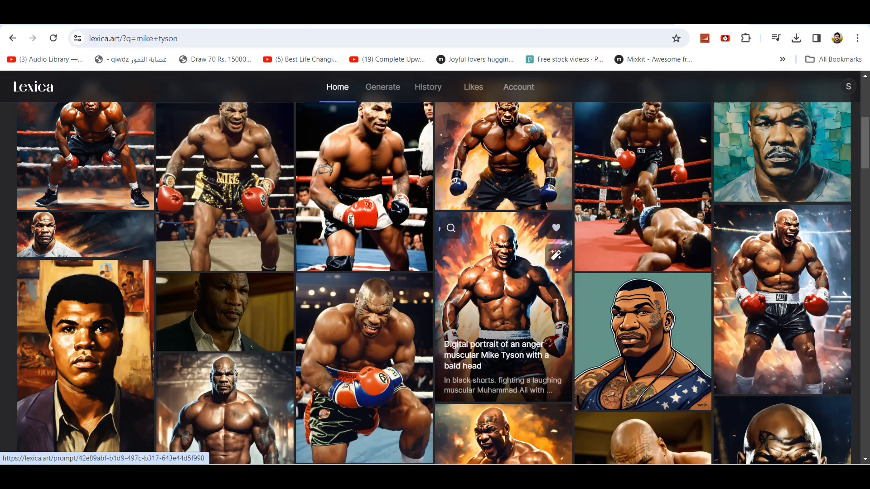
pyautogui.scroll(-9, 643, 338)
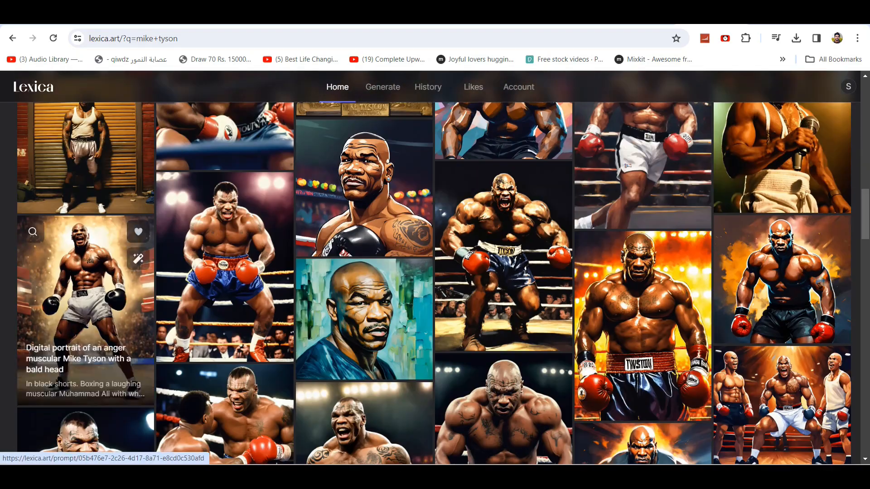
pyautogui.click(86, 311)
pyautogui.click(649, 399)
pyautogui.click(793, 226)
# - Open the image titled "Mike Tyson - gants de boxe - ring de boxe" further down the results
pyautogui.scroll(-12, 225, 277)
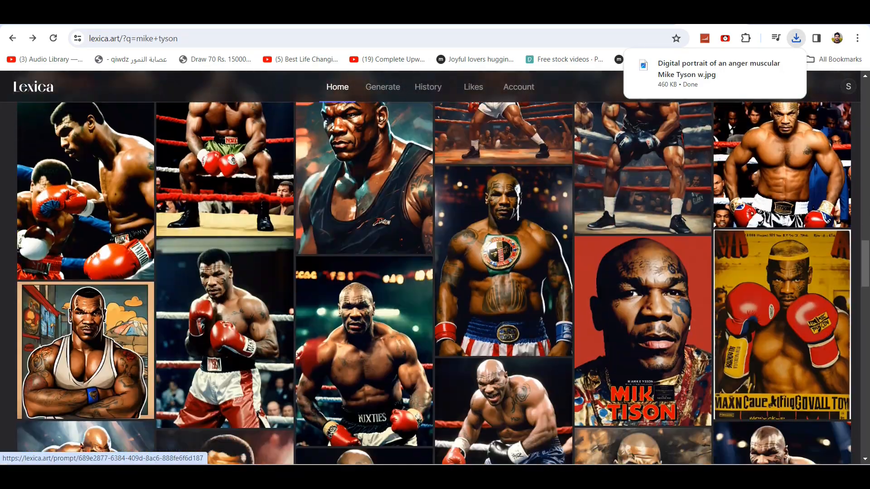
pyautogui.scroll(-1, 225, 276)
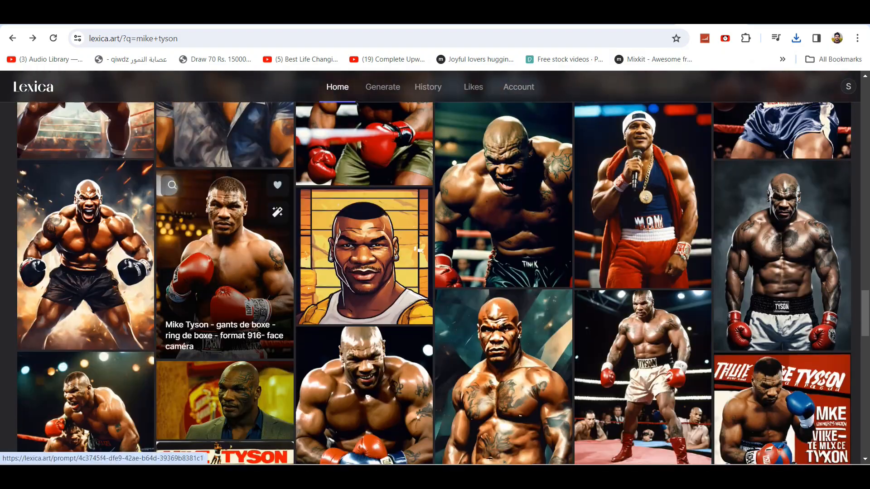
pyautogui.click(225, 272)
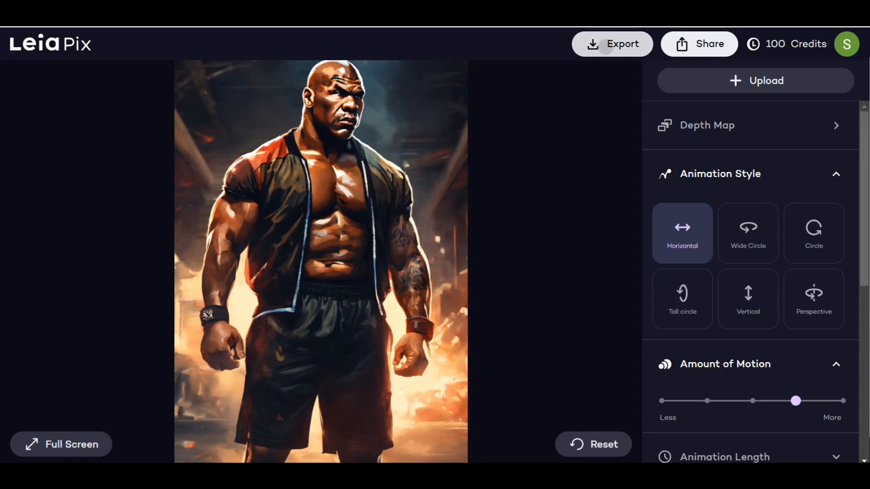
# - Export the animated boxer image from LeiaPix as a free Limited Export MP4 (up to 720p)
pyautogui.click(612, 44)
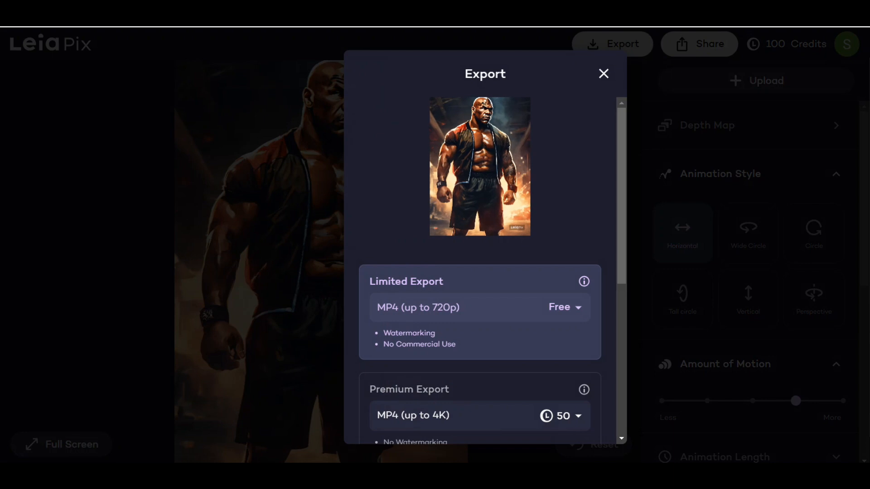
pyautogui.scroll(-6, 480, 272)
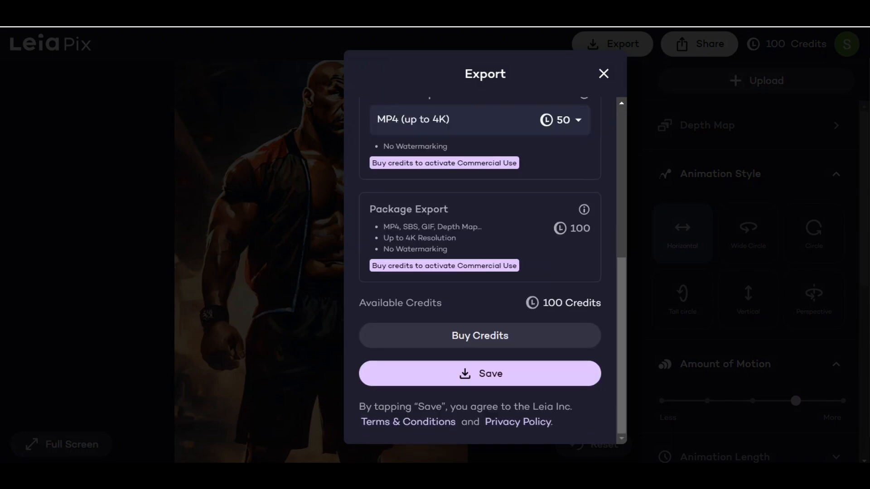
pyautogui.click(480, 373)
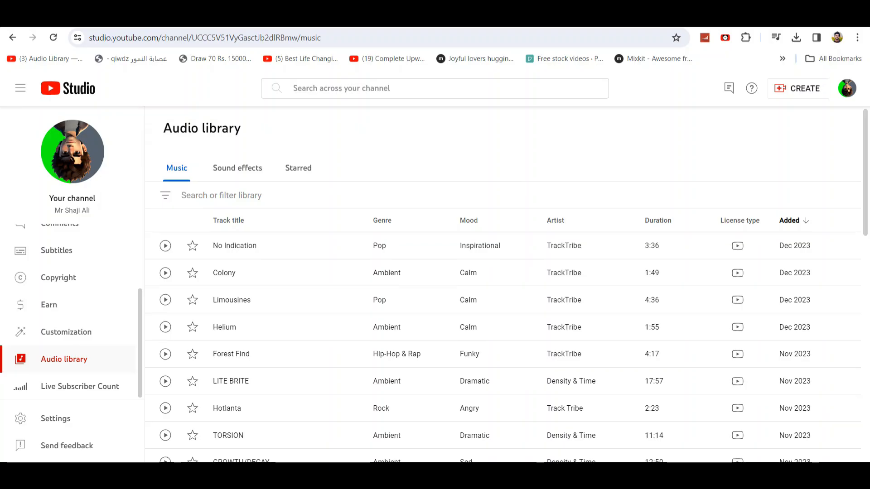
# - Browse the music tracks in the YouTube Studio audio library for background music
pyautogui.scroll(-4, 503, 286)
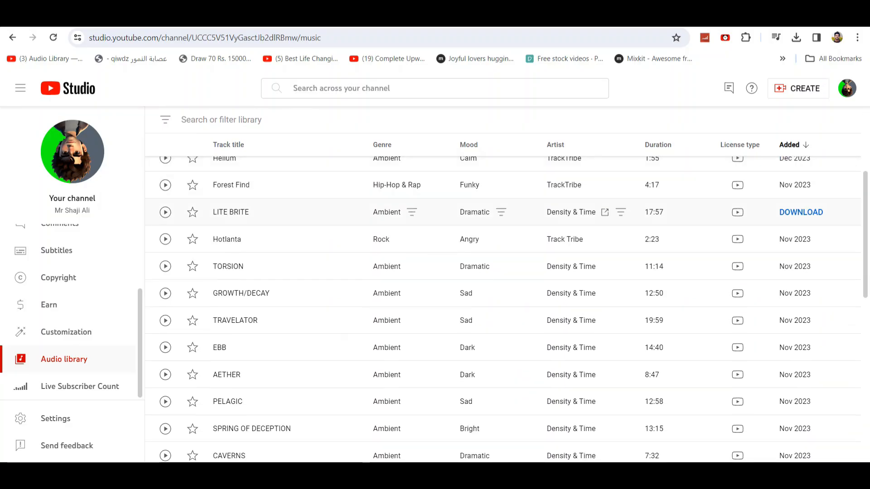
pyautogui.scroll(-2, 508, 310)
pyautogui.scroll(-3, 507, 195)
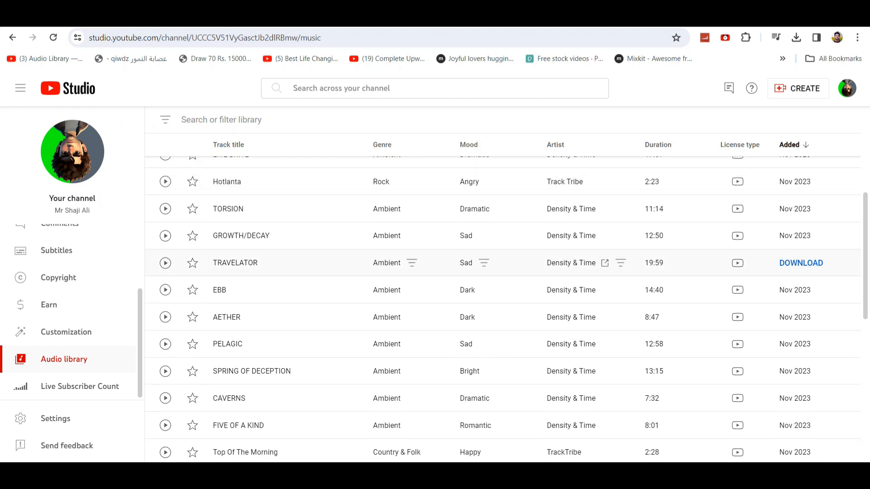
pyautogui.scroll(-2, 503, 235)
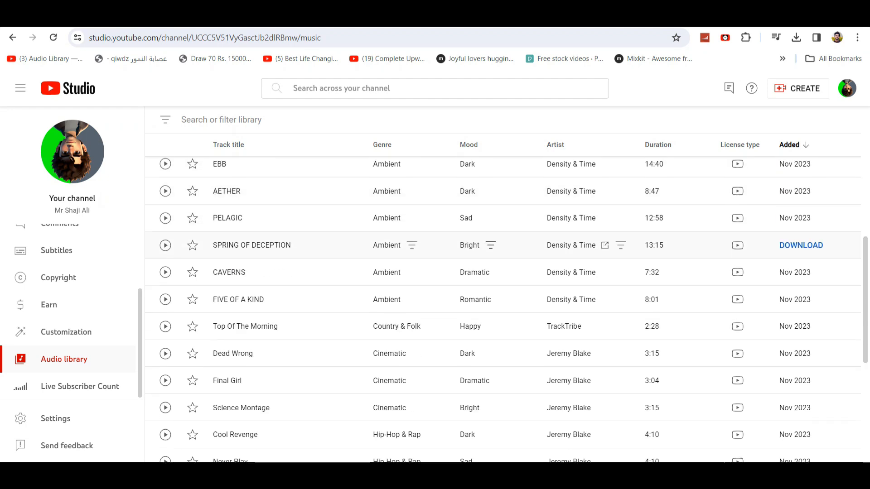
pyautogui.scroll(-2, 503, 312)
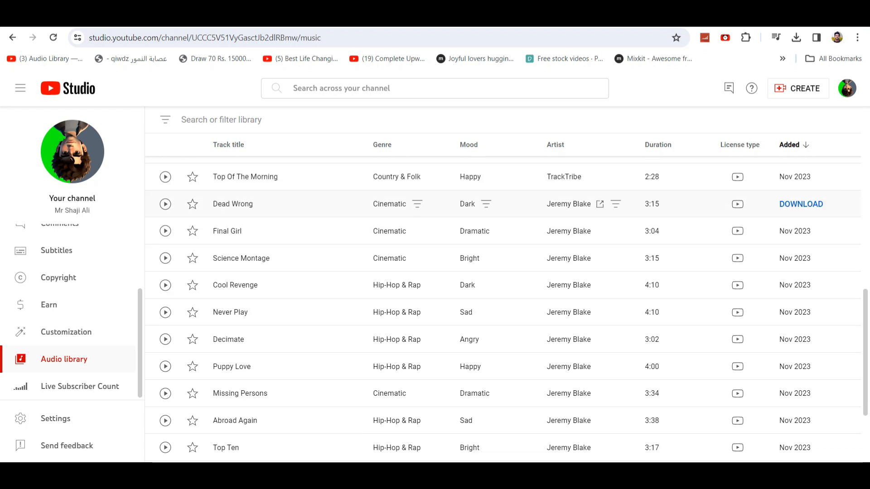
pyautogui.scroll(-4, 491, 253)
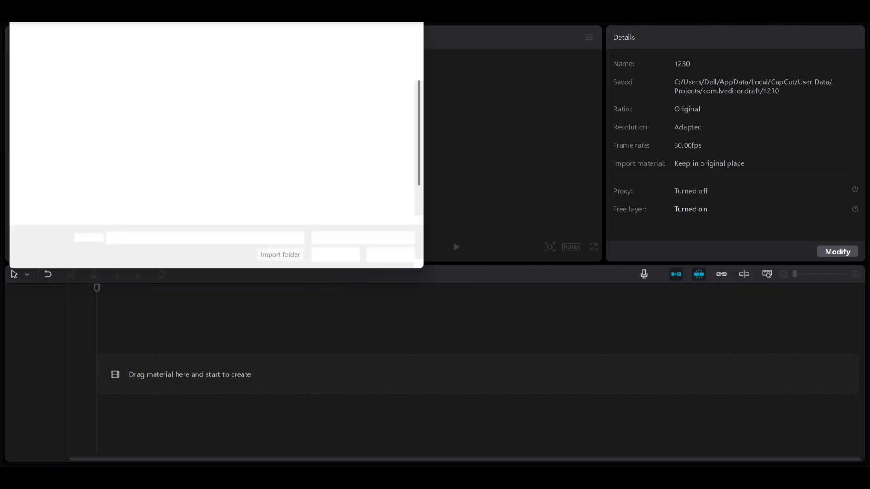
# - In CapCut, import Life After Death - DJ Freedem.mp3 from the Audio Lab folder and place it on the timeline at -17.7 dB volume
pyautogui.click(58, 187)
pyautogui.scroll(-1, 145, 192)
pyautogui.doubleClick(145, 191)
pyautogui.doubleClick(140, 96)
pyautogui.scroll(-5, 150, 170)
pyautogui.click(136, 36)
pyautogui.doubleClick(133, 152)
pyautogui.doubleClick(134, 96)
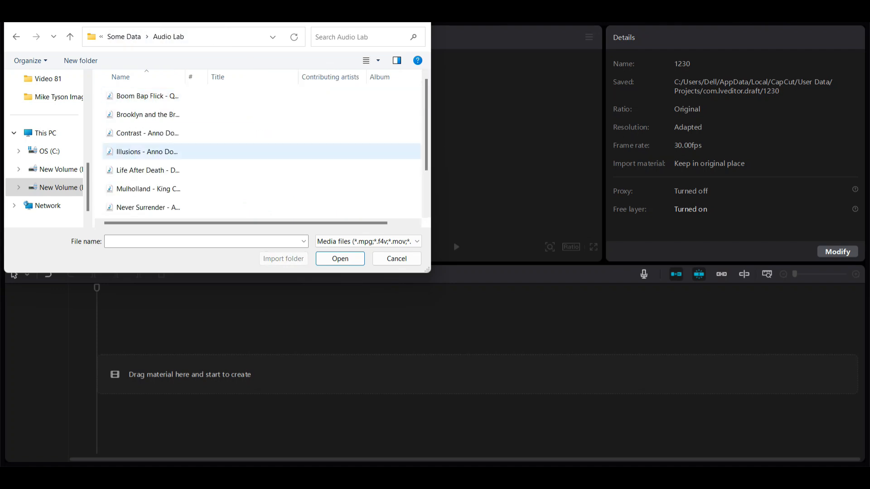
pyautogui.doubleClick(148, 171)
pyautogui.click(138, 130)
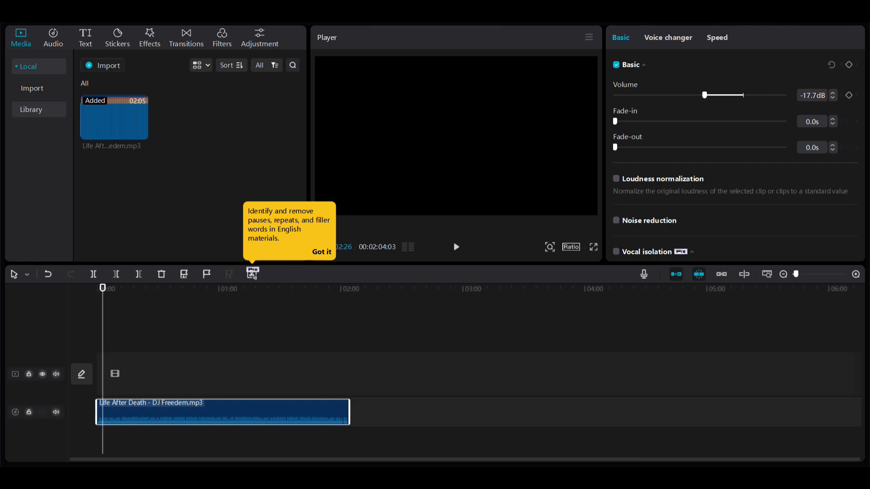
pyautogui.click(435, 345)
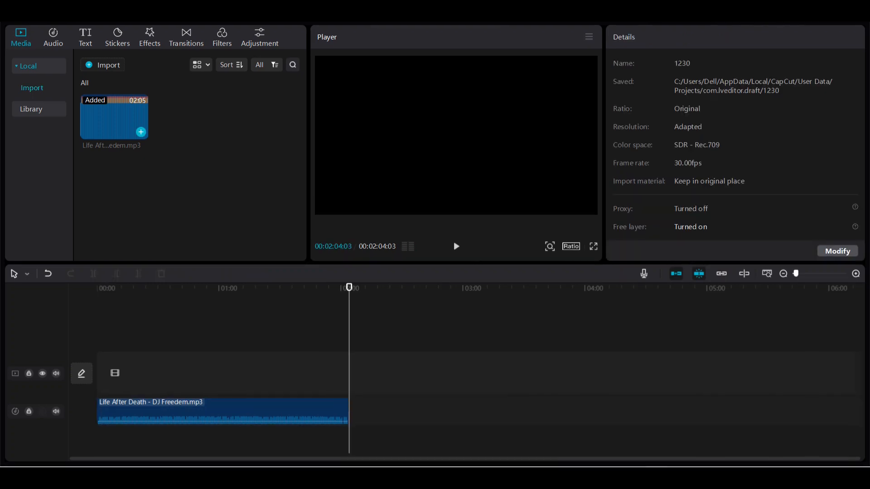
# - Import the "I just want to do wh.m4a" narration file and place it on the timeline above the music
pyautogui.click(103, 64)
pyautogui.scroll(5, 50, 171)
pyautogui.click(53, 170)
pyautogui.scroll(-3, 165, 163)
pyautogui.doubleClick(165, 163)
pyautogui.moveTo(191, 118); pyautogui.dragTo(136, 379)
pyautogui.click(181, 414)
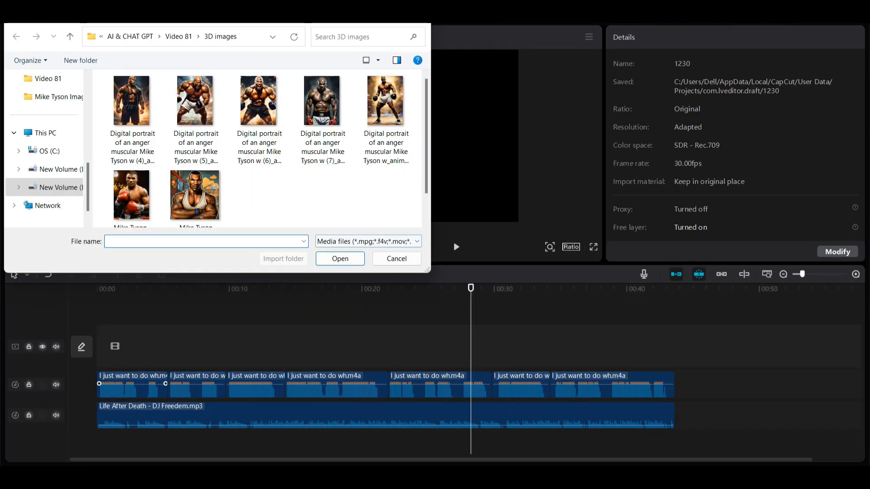
# - Import all the animated clips from the 3D images folder and place the first boxer clip at the start of the timeline
pyautogui.hotkey('ctrl', 'a')
pyautogui.press('Return')
pyautogui.scroll(2, 135, 193)
pyautogui.click(141, 195)
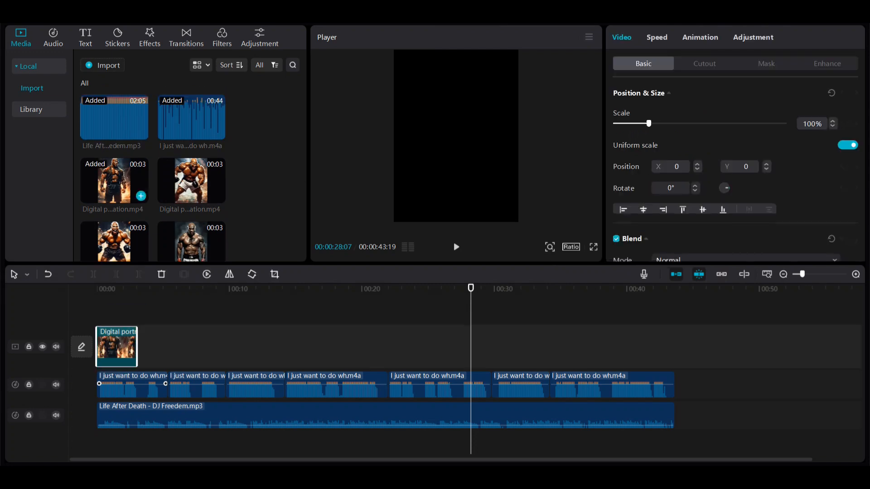
# - Slow the first boxer clip to 0.5x speed and trim its end to match the first narration segment
pyautogui.click(118, 347)
pyautogui.click(657, 38)
pyautogui.moveTo(651, 109); pyautogui.dragTo(622, 108)
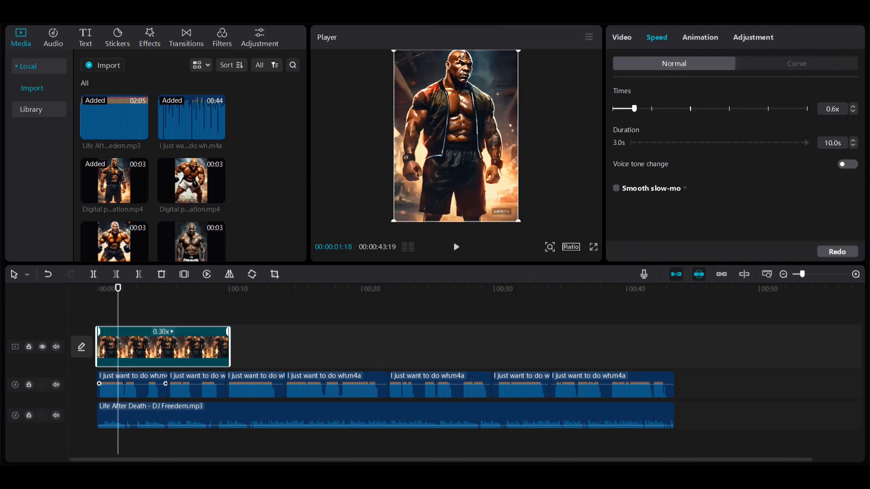
pyautogui.moveTo(176, 347); pyautogui.dragTo(168, 347)
pyautogui.press('space')
# - Add the second boxer clip after the first one and slow it to 0.7x speed
pyautogui.click(214, 347)
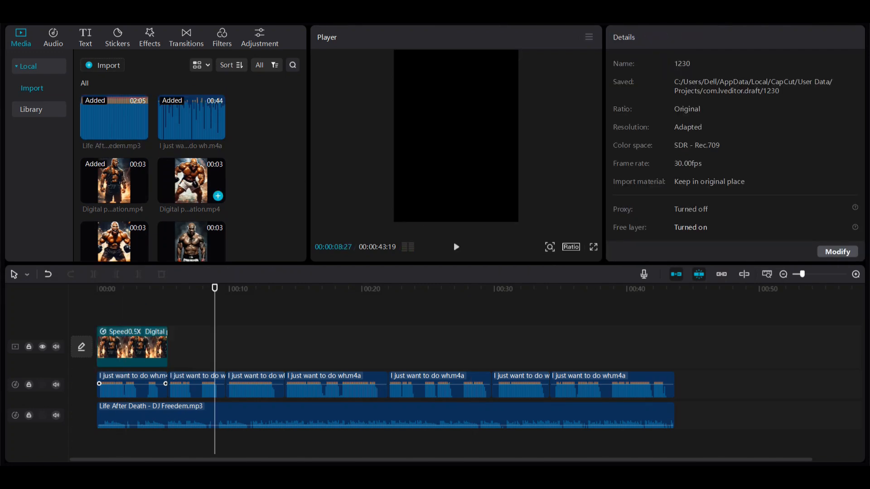
pyautogui.click(218, 196)
pyautogui.click(198, 347)
pyautogui.moveTo(651, 109); pyautogui.dragTo(638, 109)
# - Append the third boxer clip, slow it to 0.6x speed and trim its end to the third narration segment
pyautogui.moveTo(114, 243); pyautogui.dragTo(254, 347)
pyautogui.click(236, 347)
pyautogui.moveTo(652, 109); pyautogui.dragTo(639, 108)
pyautogui.moveTo(291, 347); pyautogui.dragTo(284, 348)
# - Append the fourth and fifth boxer clips in order and slow each of them to 0.4x speed
pyautogui.moveTo(191, 243); pyautogui.dragTo(305, 347)
pyautogui.click(301, 347)
pyautogui.moveTo(651, 109); pyautogui.dragTo(647, 108)
pyautogui.scroll(-3, 123, 208)
pyautogui.moveTo(114, 181); pyautogui.dragTo(404, 347)
pyautogui.click(403, 347)
pyautogui.moveTo(651, 108); pyautogui.dragTo(626, 109)
# - Append the clip of the boxer with red gloves after the fifth clip and slow it to 0.6x speed
pyautogui.moveTo(191, 180); pyautogui.dragTo(503, 347)
pyautogui.click(499, 347)
pyautogui.moveTo(652, 109); pyautogui.dragTo(648, 108)
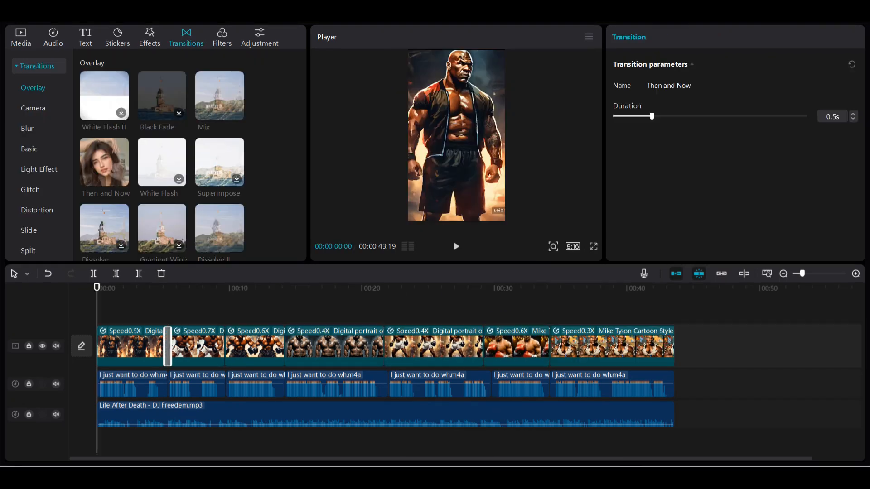
# - Add overlay transitions at the remaining cuts between the boxer clips, using Mix between the second and third clips
pyautogui.moveTo(219, 95); pyautogui.dragTo(224, 346)
pyautogui.moveTo(104, 162); pyautogui.dragTo(266, 248)
pyautogui.moveTo(298, 337); pyautogui.dragTo(286, 345)
pyautogui.moveTo(220, 236); pyautogui.dragTo(385, 345)
pyautogui.moveTo(220, 102); pyautogui.dragTo(229, 122)
pyautogui.moveTo(487, 340); pyautogui.dragTo(487, 344)
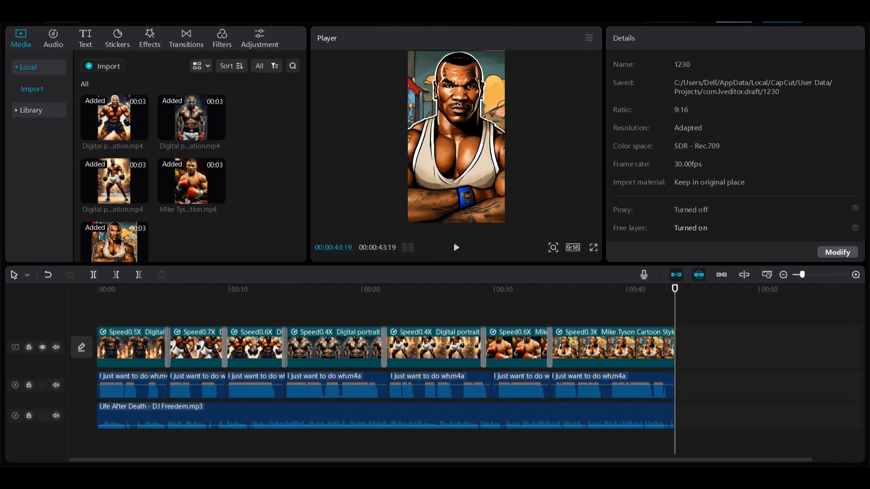
# - Return the playhead to the first clip and generate English auto captions from the narration
pyautogui.click(145, 289)
pyautogui.moveTo(146, 289); pyautogui.dragTo(116, 289)
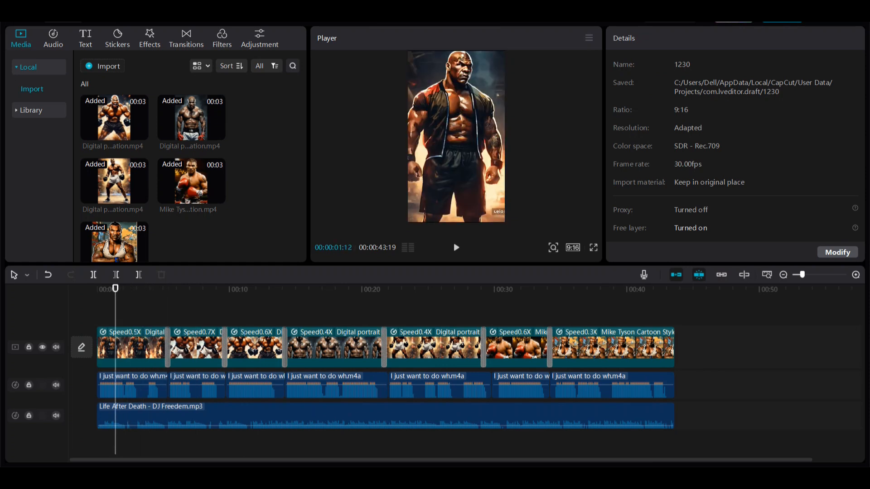
pyautogui.click(85, 39)
pyautogui.click(41, 156)
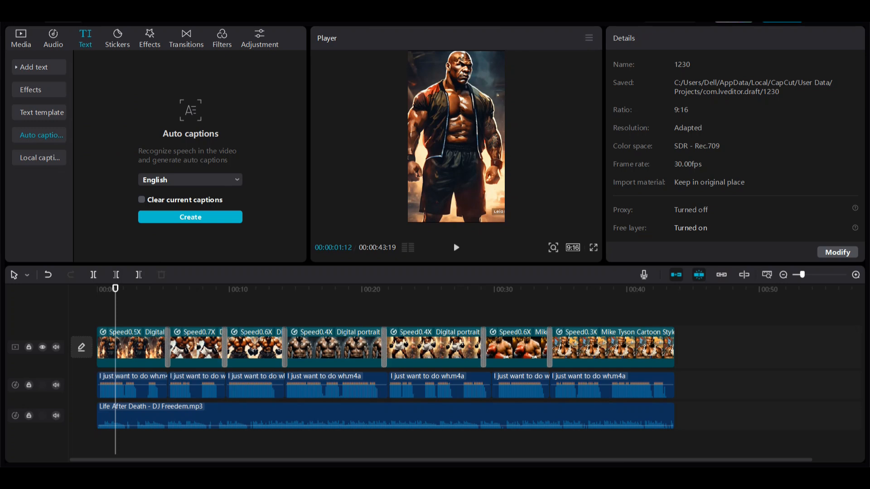
pyautogui.click(190, 180)
pyautogui.click(190, 234)
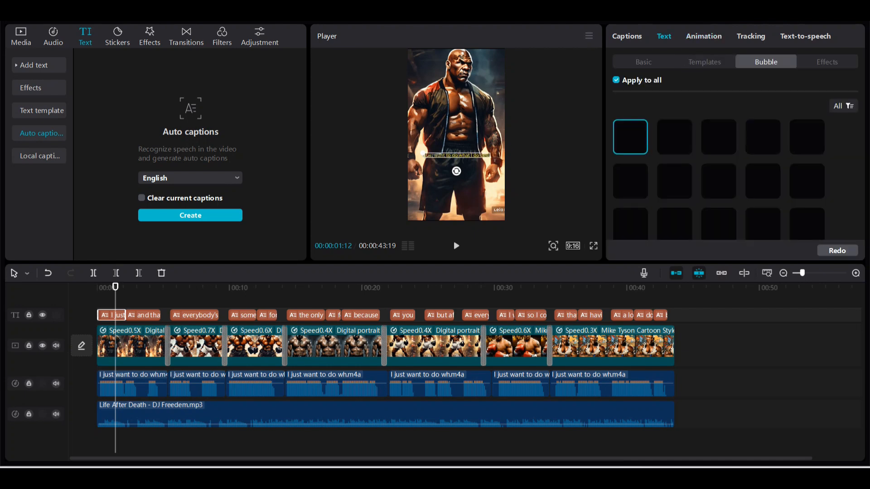
# - Apply a heavy all-capitals display font to all the captions in the basic text settings
pyautogui.click(643, 62)
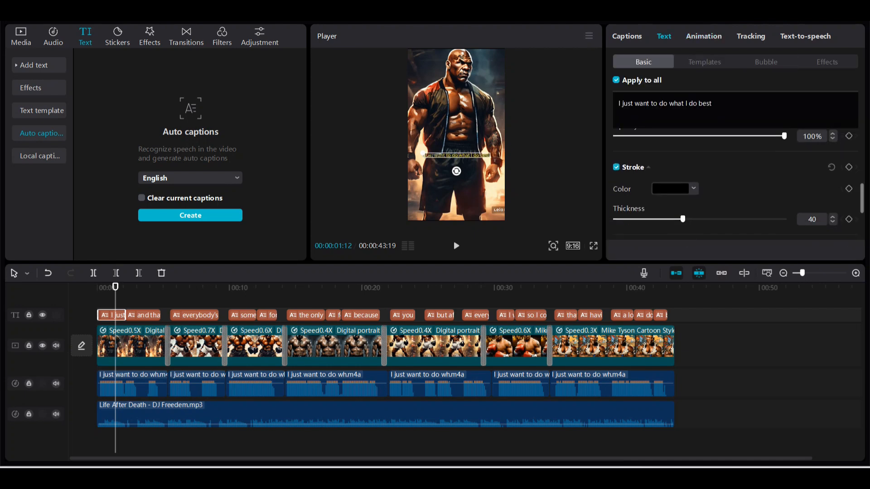
pyautogui.scroll(10, 735, 181)
pyautogui.click(697, 153)
pyautogui.click(694, 110)
pyautogui.scroll(-5, 735, 181)
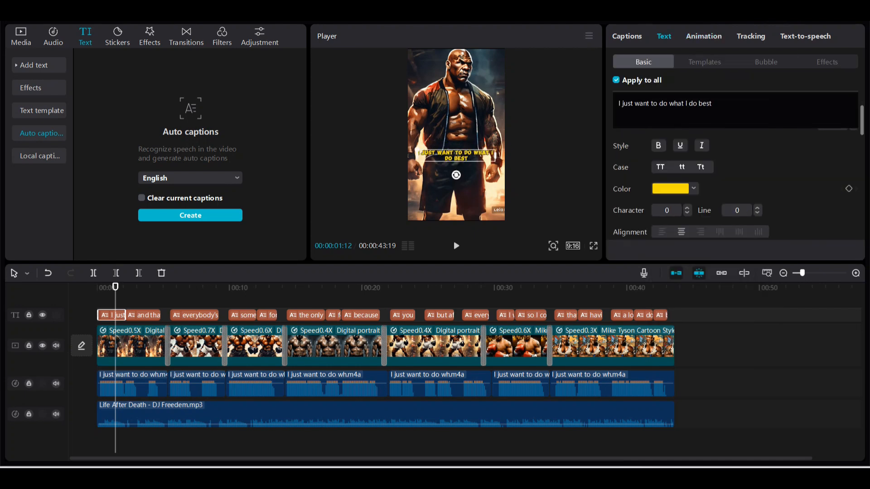